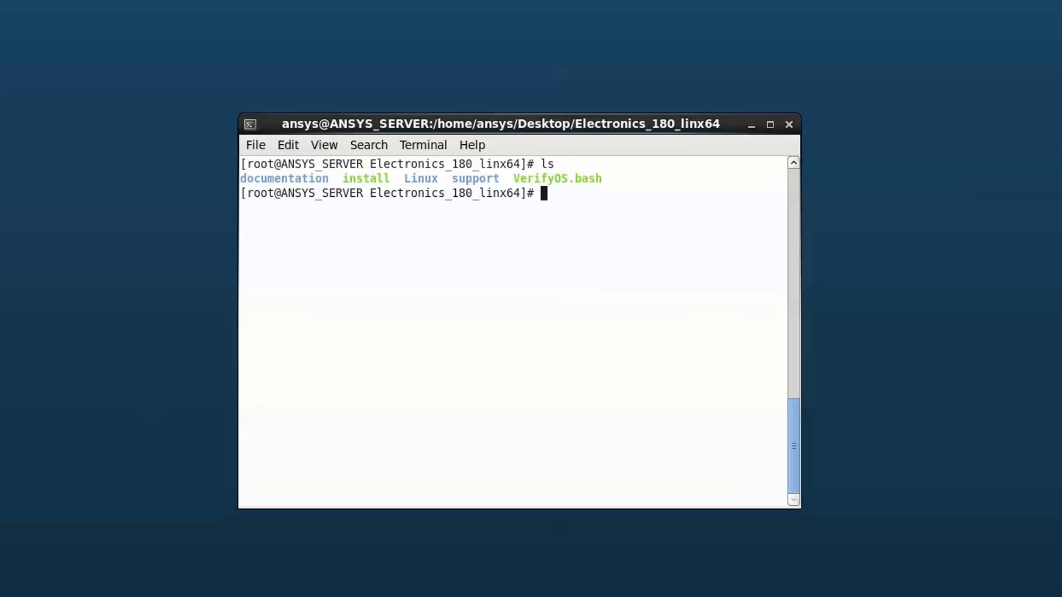
# - Run ./install in Terminal to launch the ANSYS Electromagnetics installer
pyautogui.write('./install')
pyautogui.press('Return')
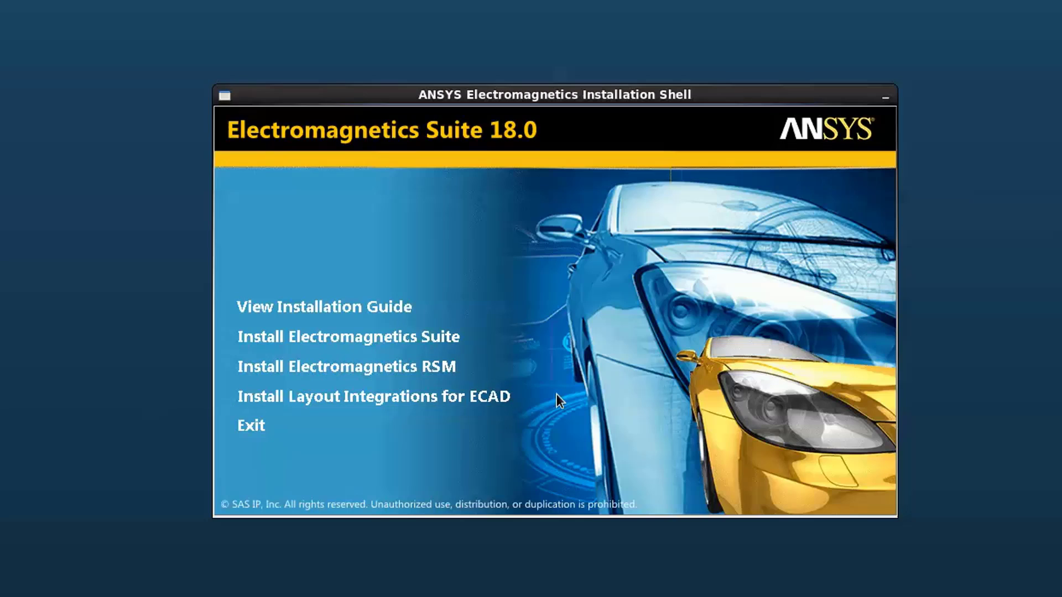
# - Begin the Electromagnetics Suite installation and accept the license agreement terms
pyautogui.click(363, 337)
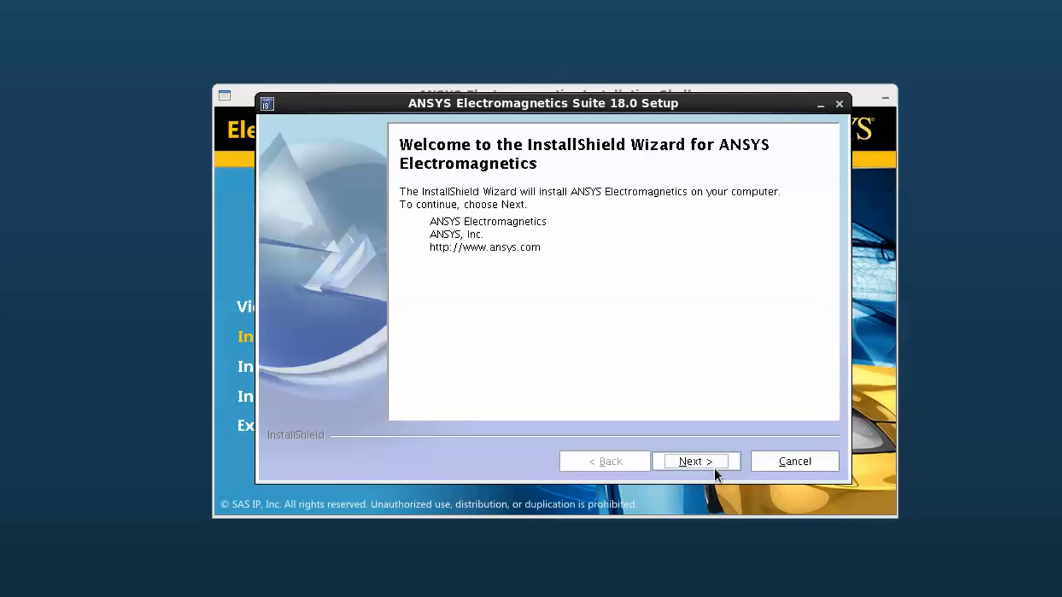
pyautogui.click(711, 464)
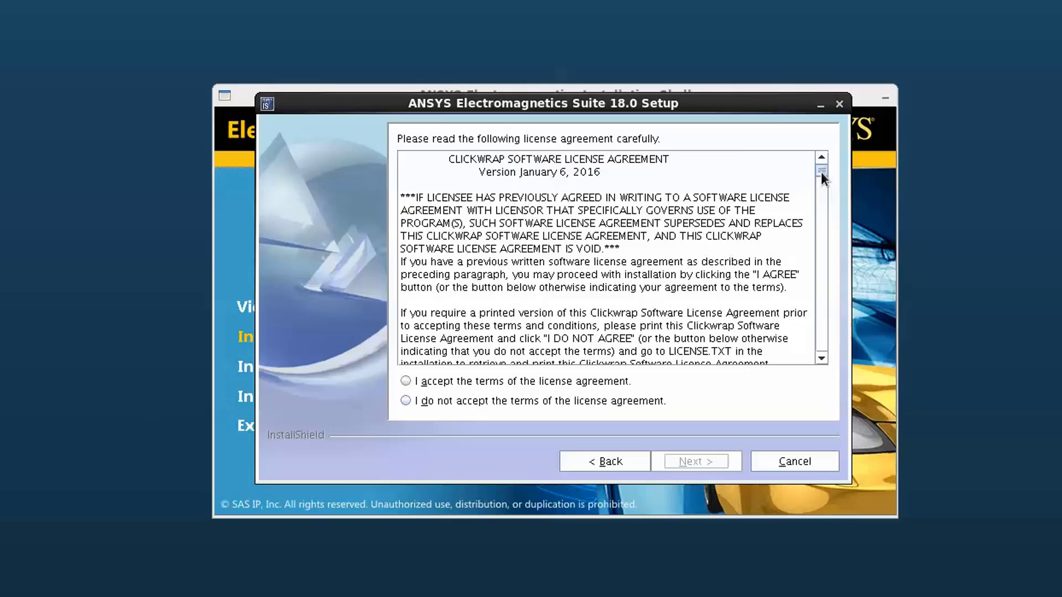
pyautogui.moveTo(821, 171); pyautogui.dragTo(825, 350)
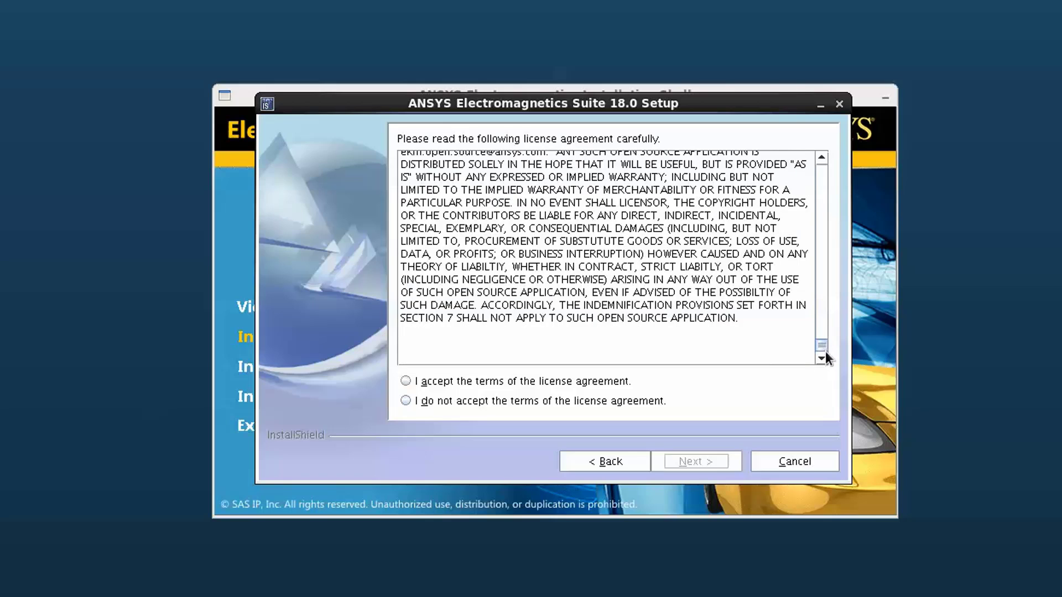
pyautogui.click(405, 381)
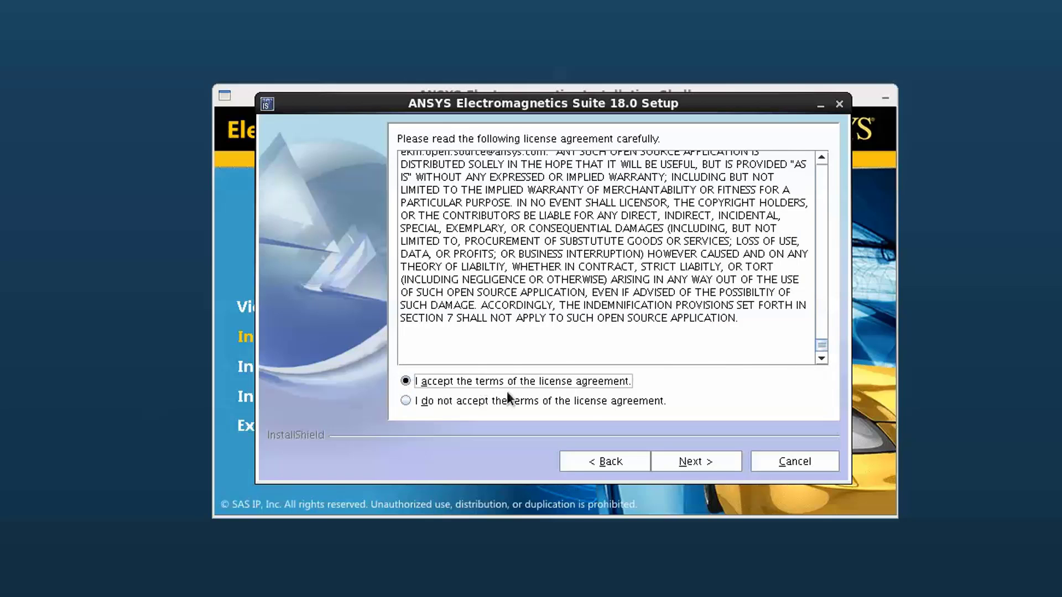
pyautogui.click(717, 461)
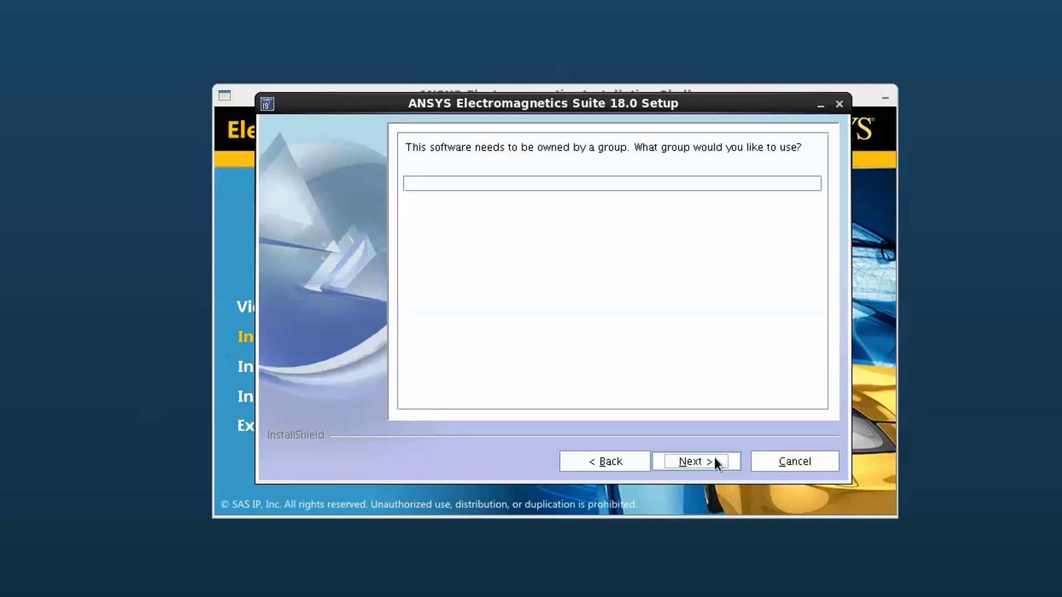
# - Set the owning group to root and keep /opt/AnsysEM as the install directory
pyautogui.click(513, 188)
pyautogui.write('root')
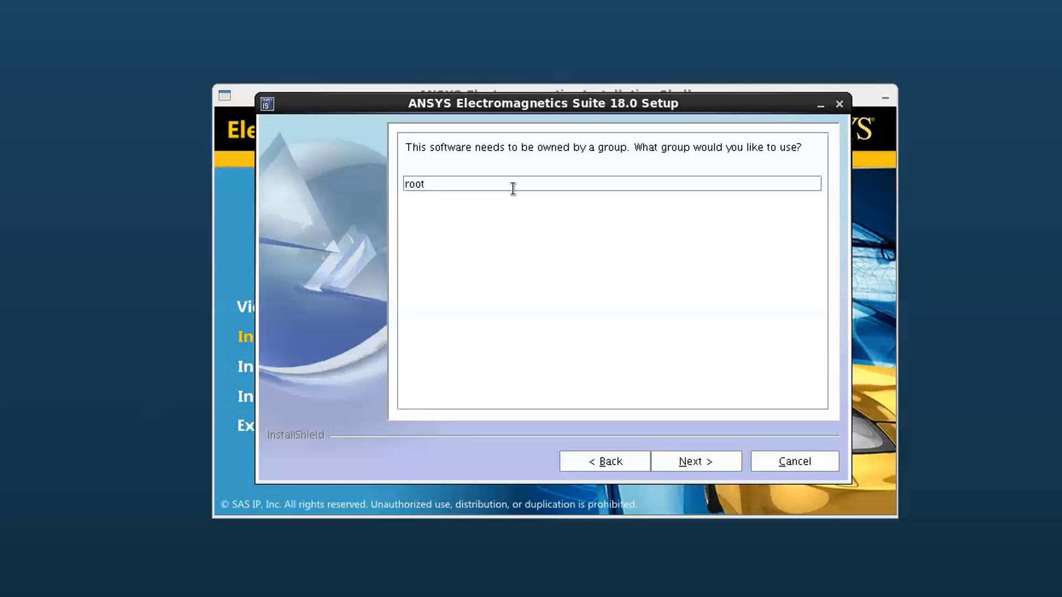
pyautogui.click(727, 464)
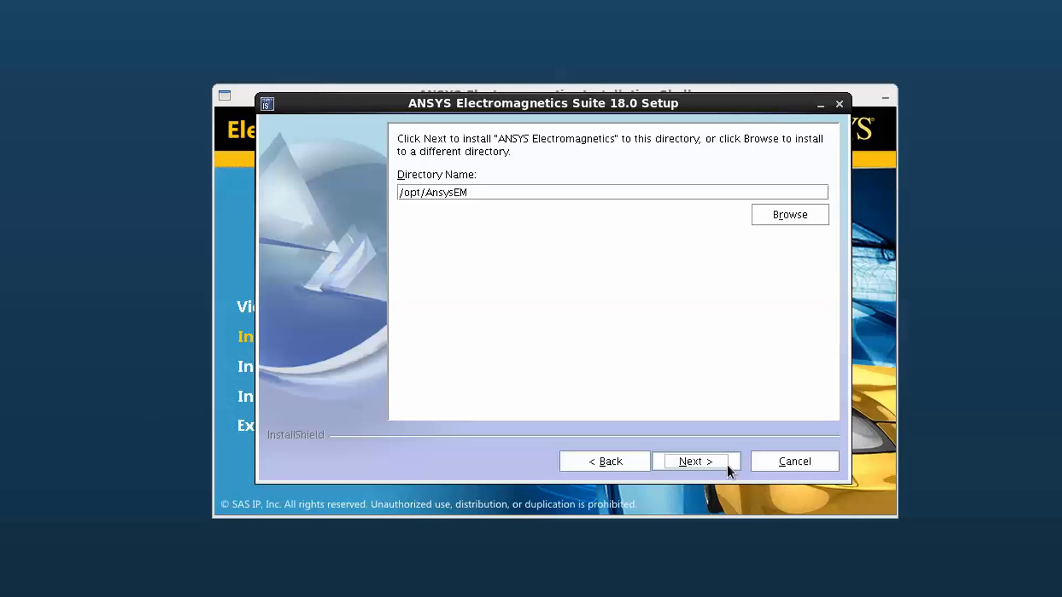
pyautogui.click(726, 464)
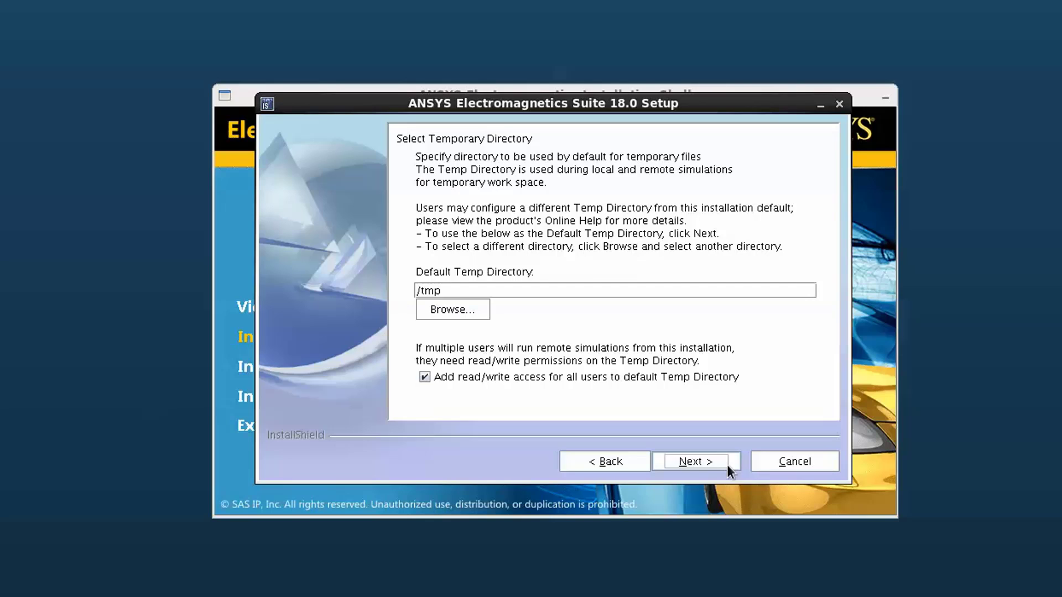
# - Keep /tmp as the temp directory and libraries on the local installation
pyautogui.click(727, 464)
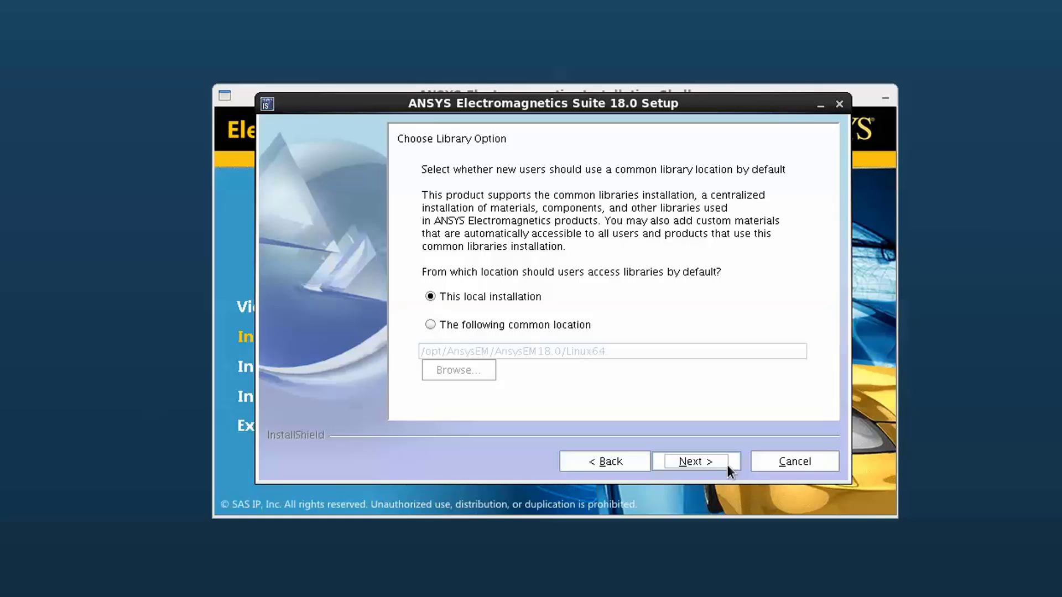
pyautogui.click(726, 464)
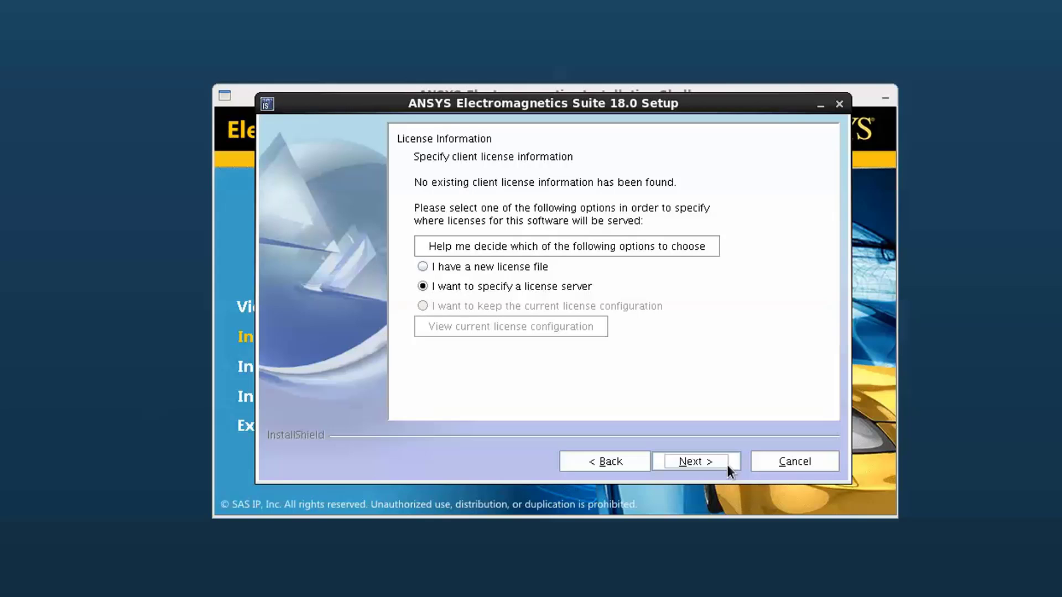
# - Point licensing at server ANSYS_SERVER using custom TCP/IP port 1055
pyautogui.click(726, 465)
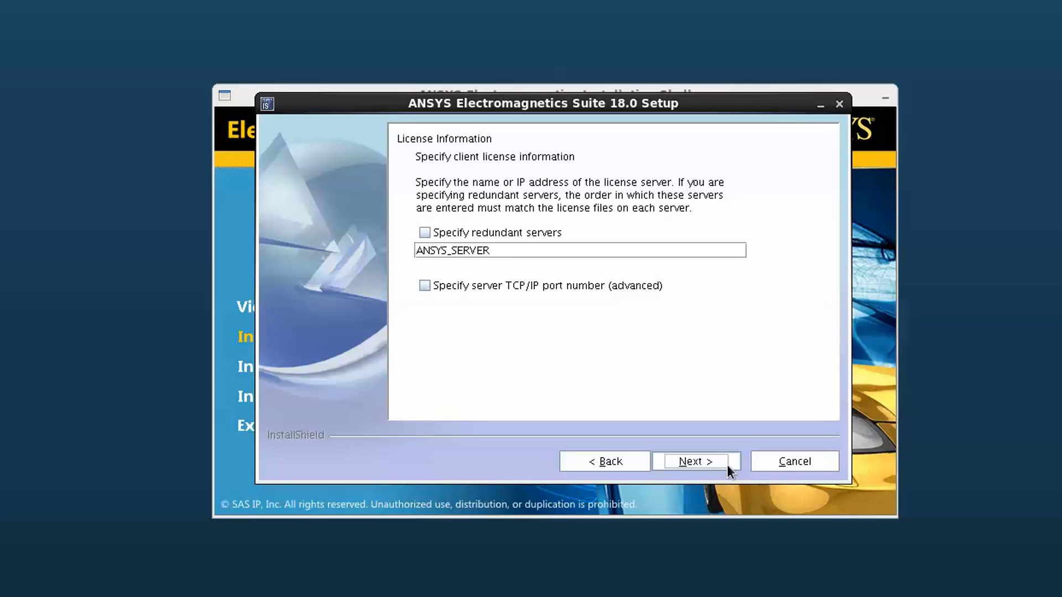
pyautogui.click(424, 286)
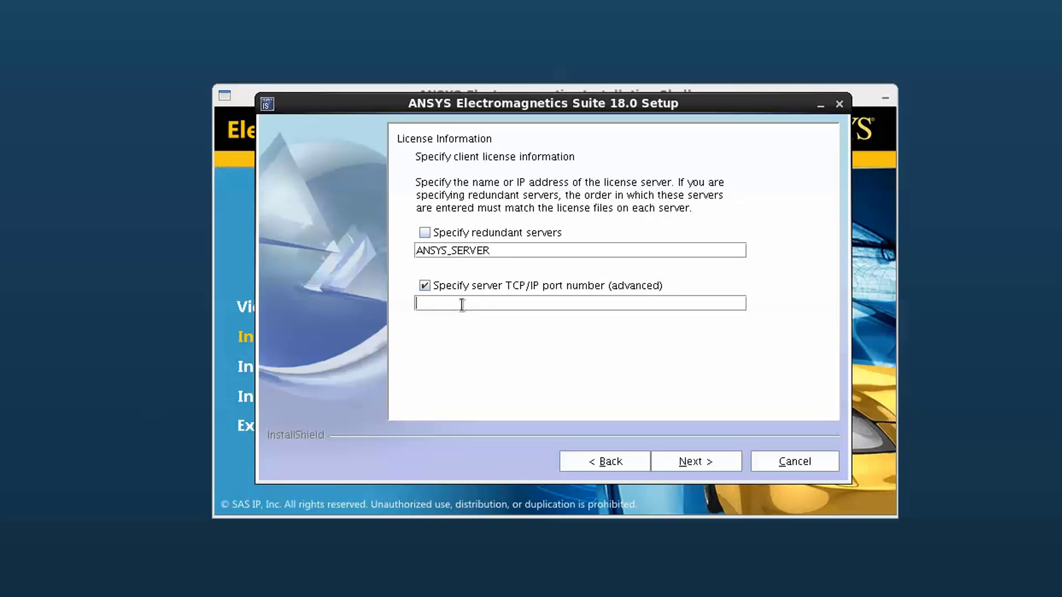
pyautogui.write('1055')
pyautogui.click(717, 461)
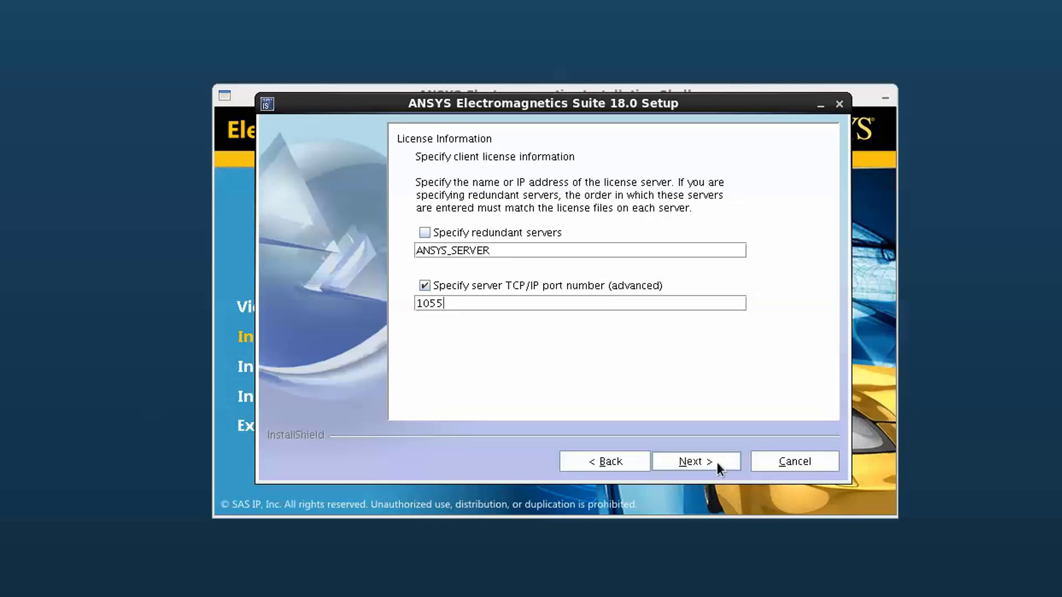
# - Decline the USB FLEXid-9 driver and start installing the suite to /opt/AnsysEM
pyautogui.click(716, 462)
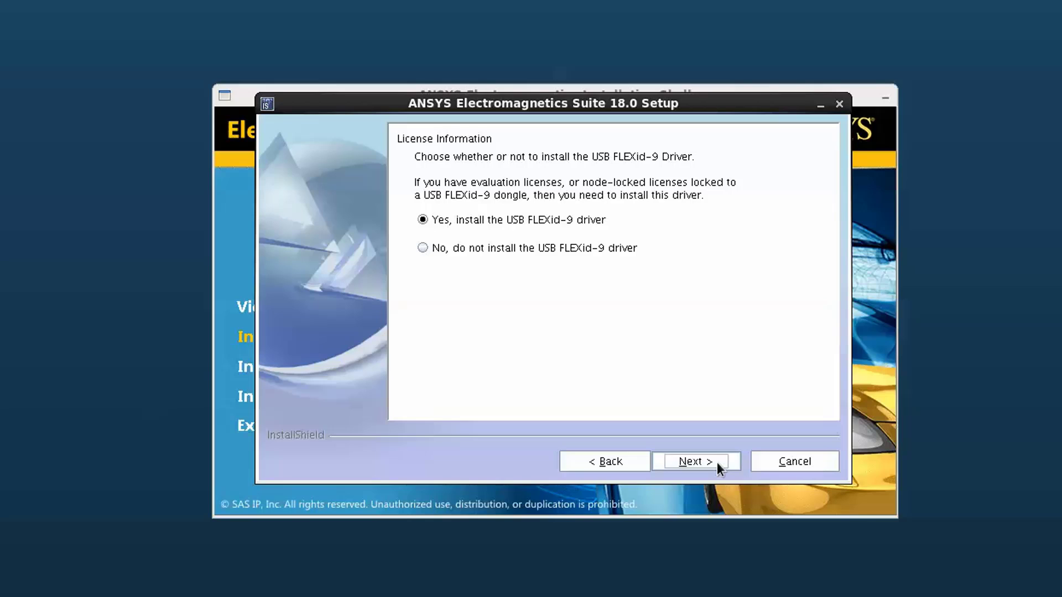
pyautogui.click(421, 249)
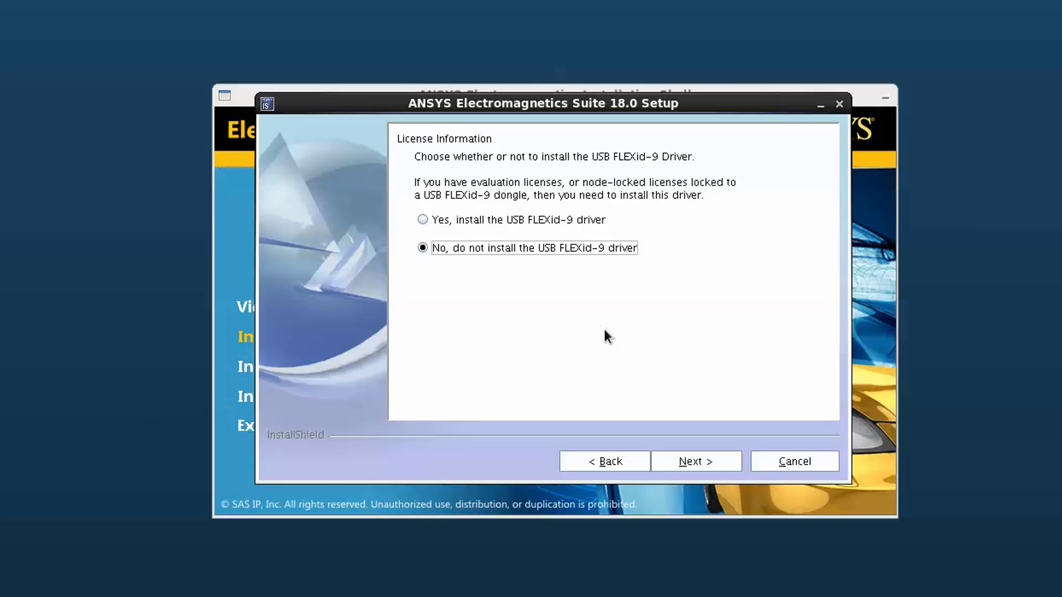
pyautogui.click(716, 463)
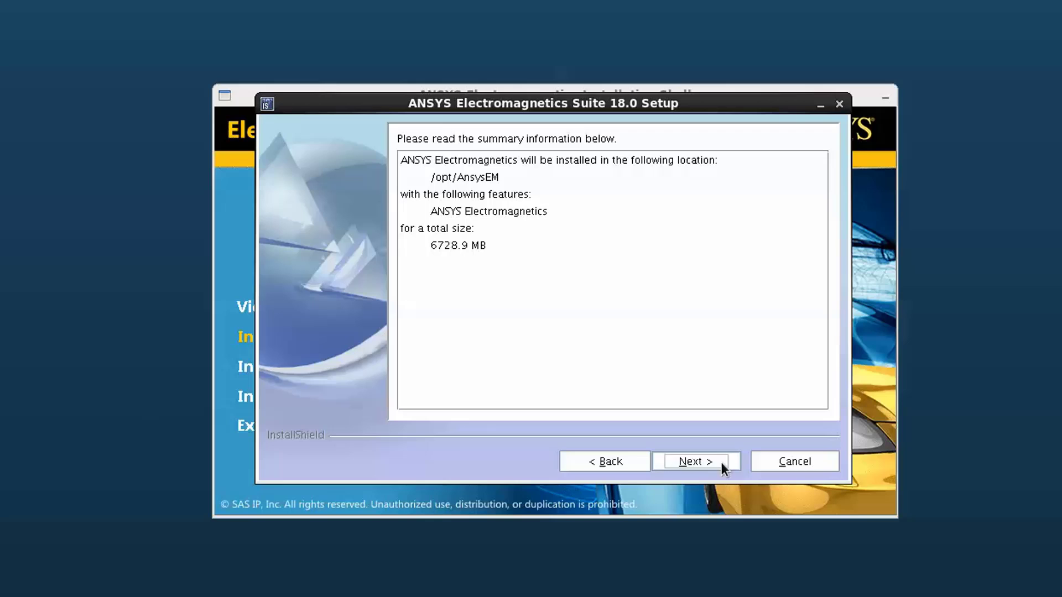
pyautogui.click(721, 462)
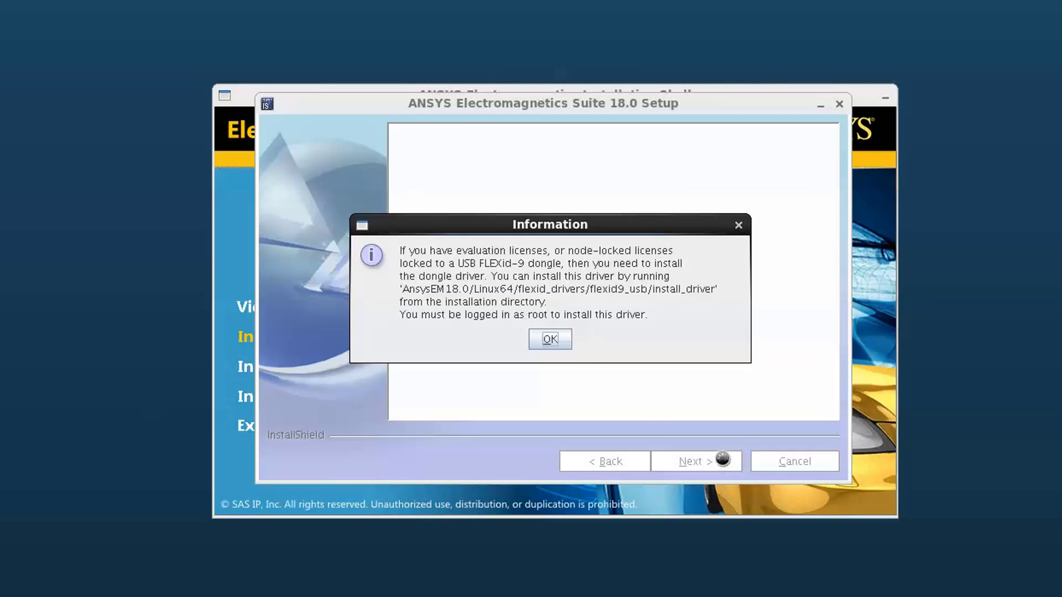
# - Dismiss the dongle and license manager notices, close the finished wizard, and start typing /opt/AnsysEM/An
pyautogui.click(550, 340)
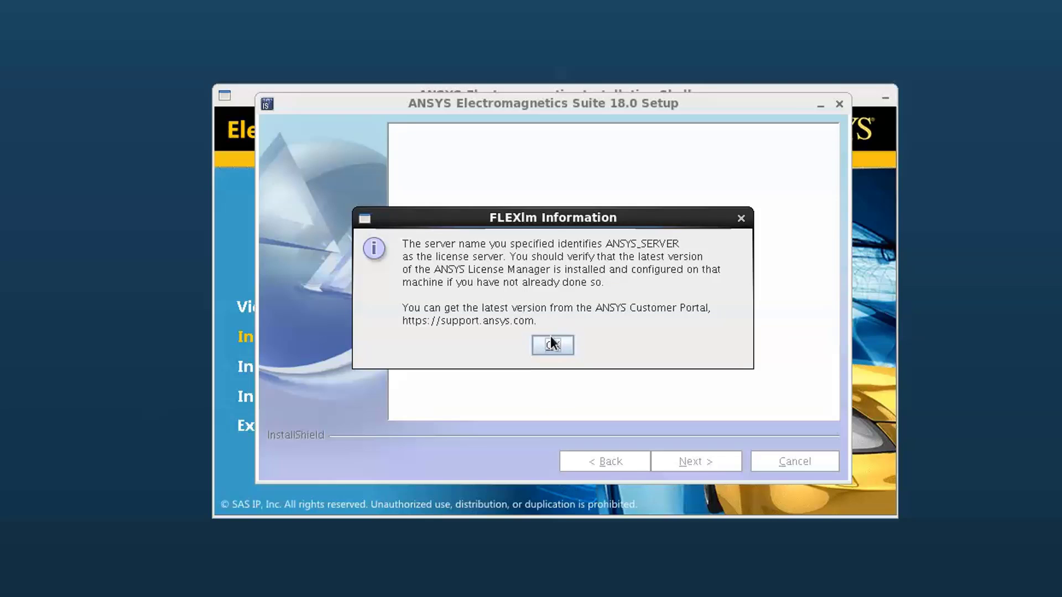
pyautogui.click(552, 343)
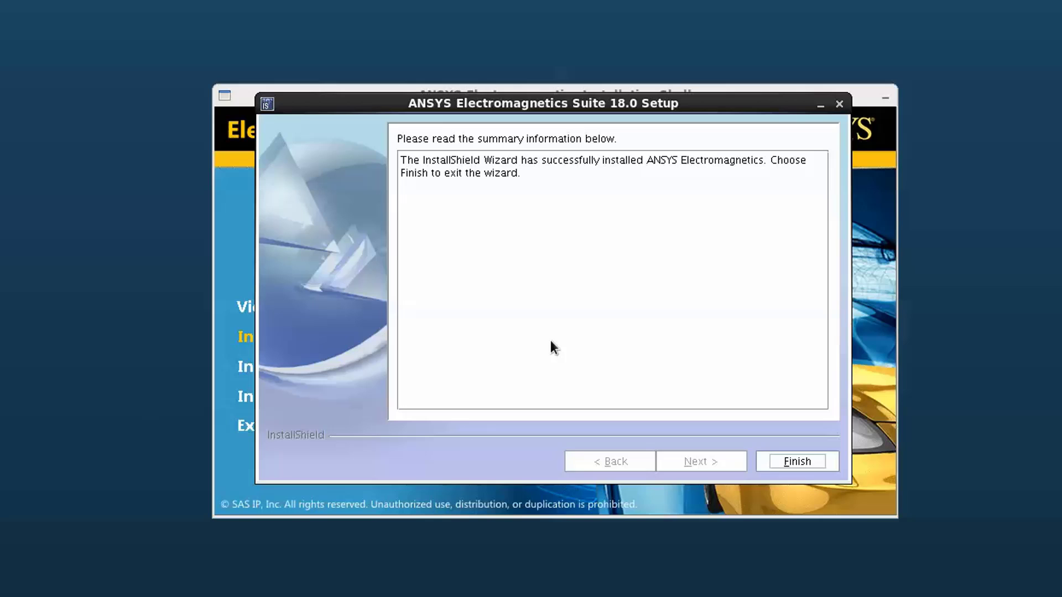
pyautogui.click(797, 464)
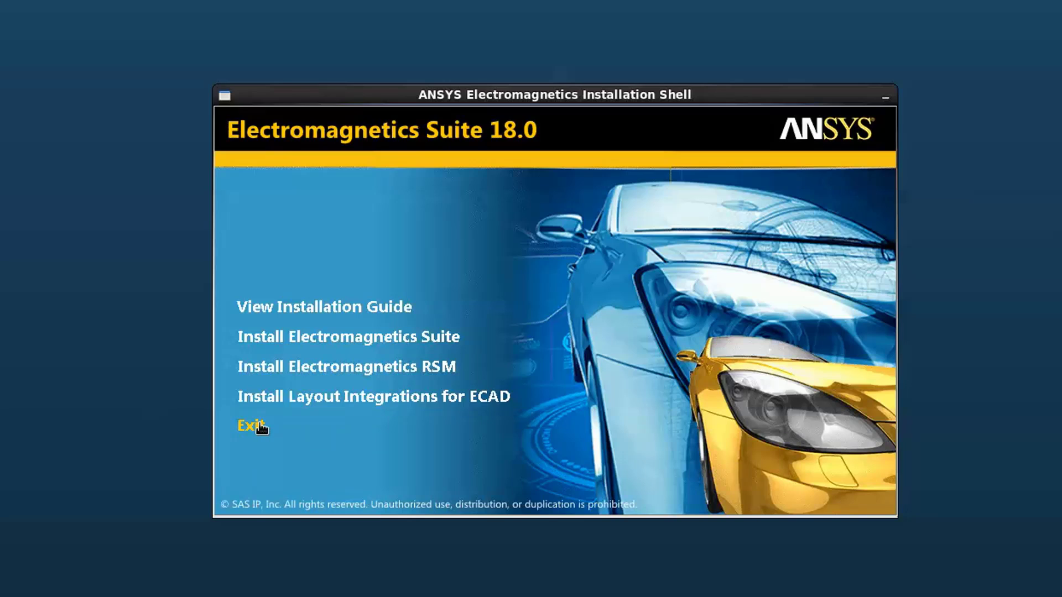
pyautogui.write('/opt/A')
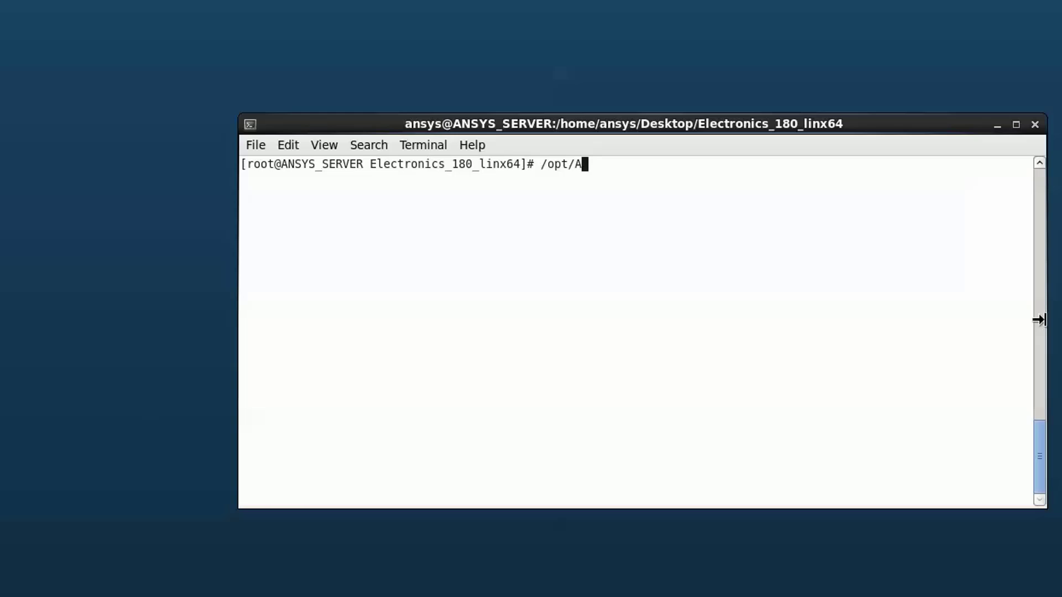
pyautogui.write('nsysEM/AnsysEM/A')
# - Launch /opt/AnsysEM/AnsysEM18.0/Linux64/ansysedt from Terminal using Tab completion
pyautogui.press('Tab')
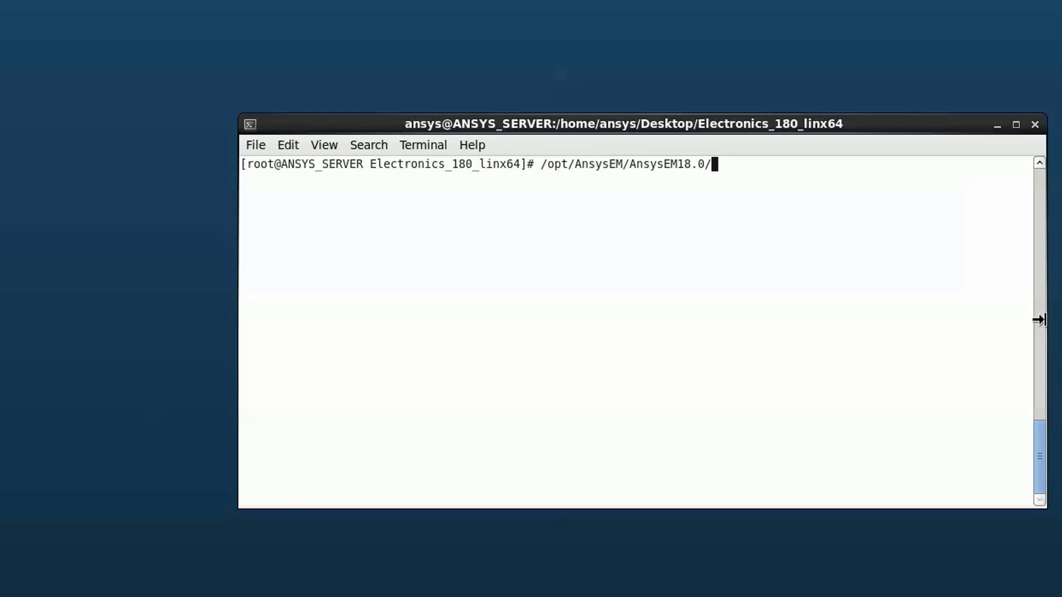
pyautogui.write('L')
pyautogui.press('Tab')
pyautogui.write('an')
pyautogui.press('Tab')
pyautogui.write('edt')
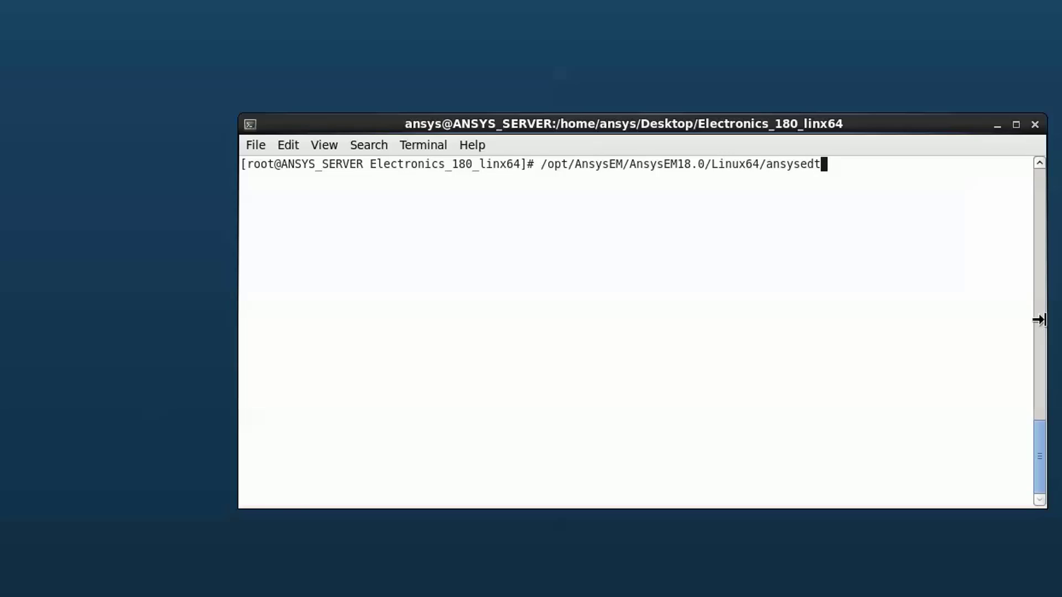
pyautogui.press('Return')
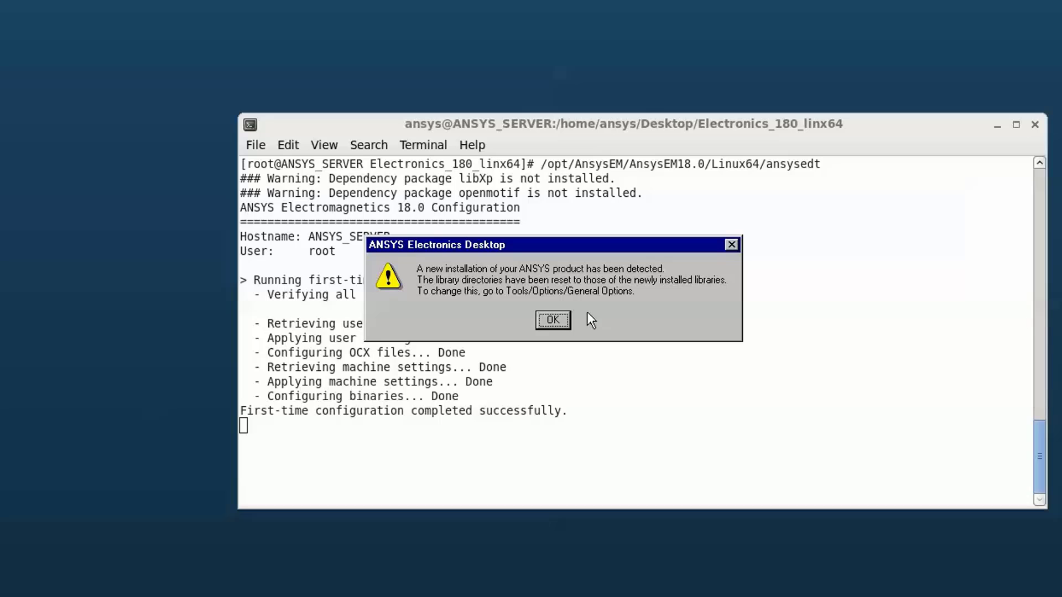
# - Acknowledge both startup warnings, keep the default /root/Ansoft directories, confirm the improvement program choice, and close Welcome
pyautogui.click(544, 323)
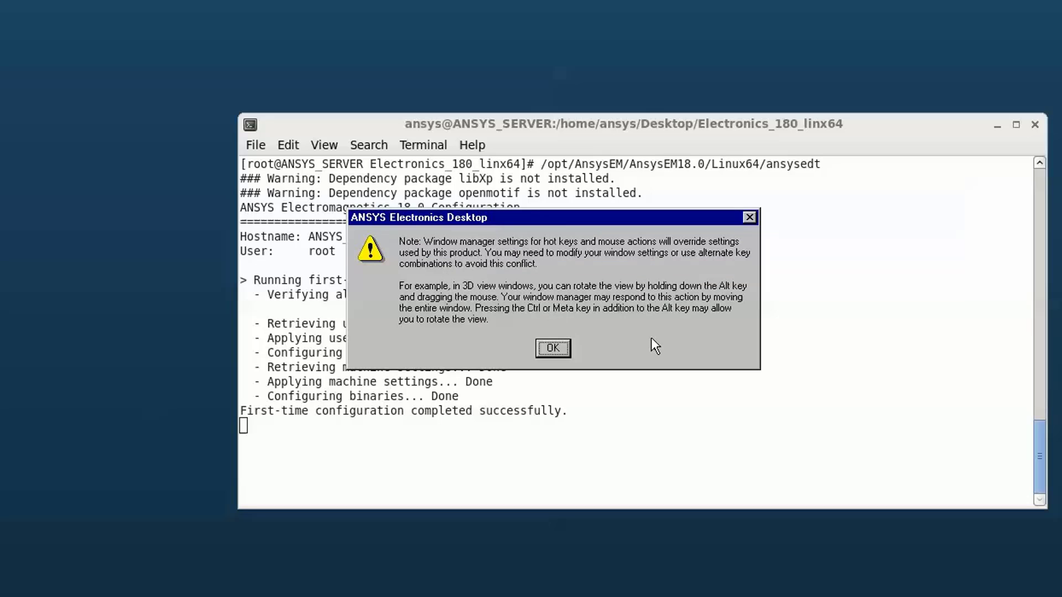
pyautogui.click(552, 348)
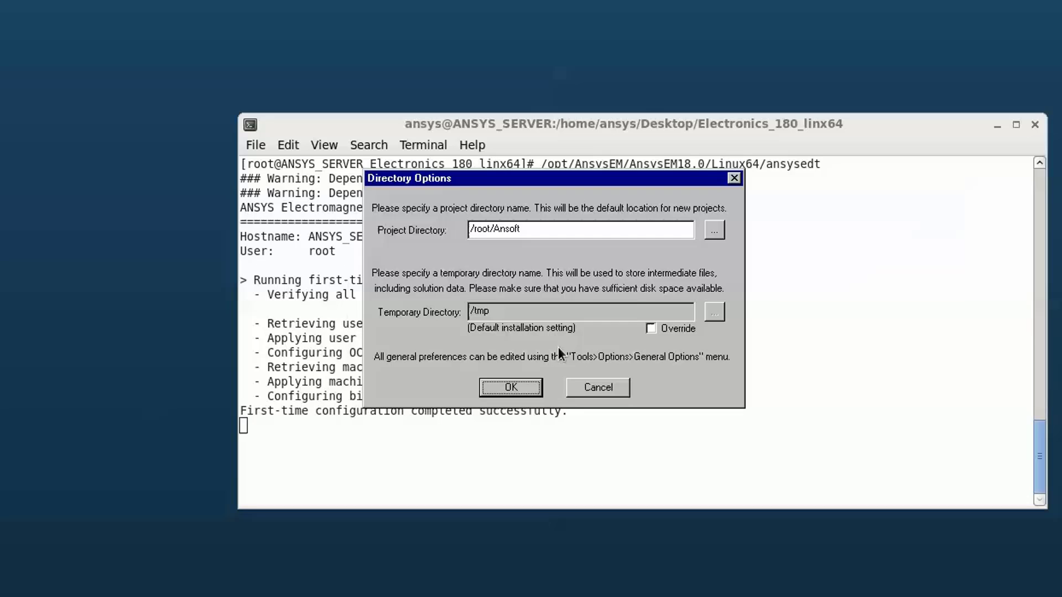
pyautogui.click(529, 388)
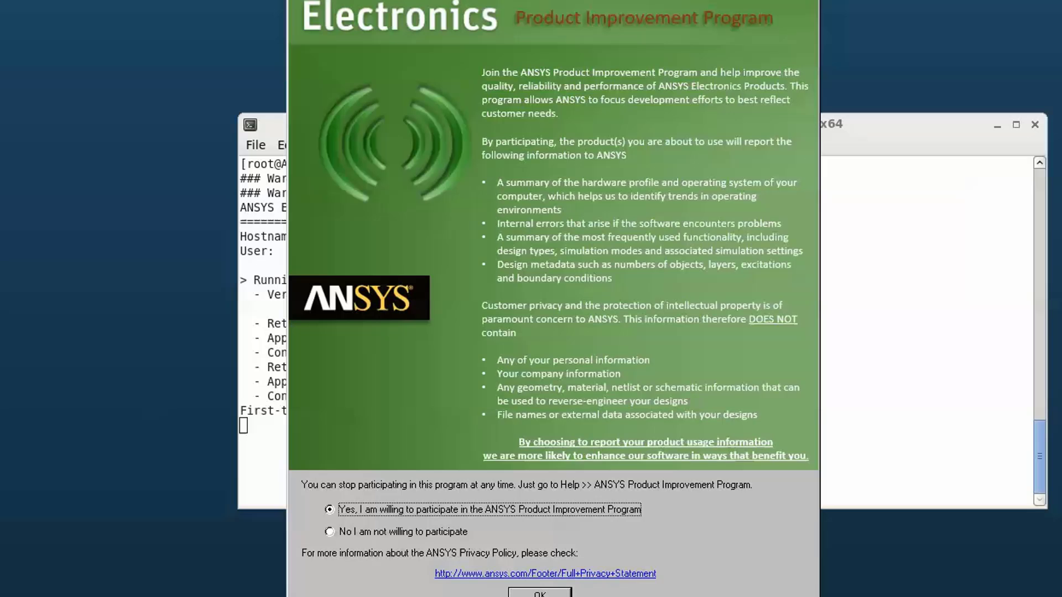
pyautogui.click(540, 593)
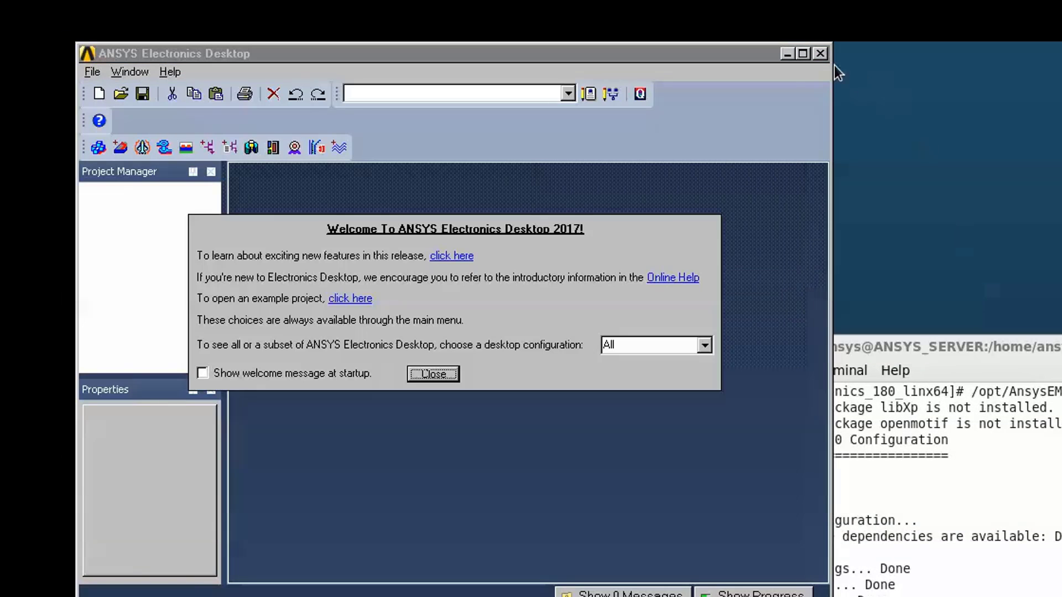
pyautogui.click(429, 372)
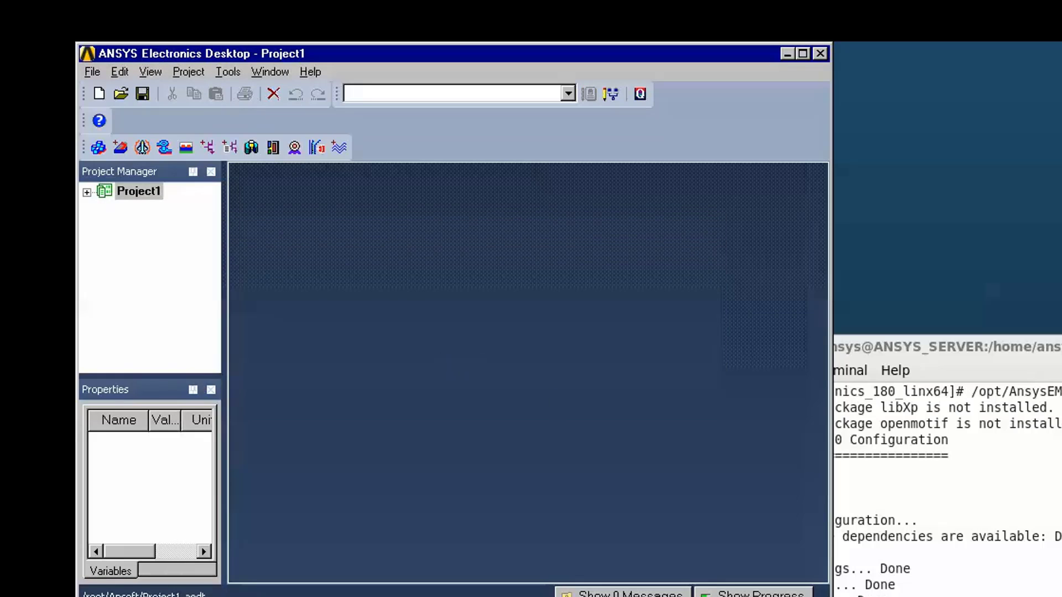